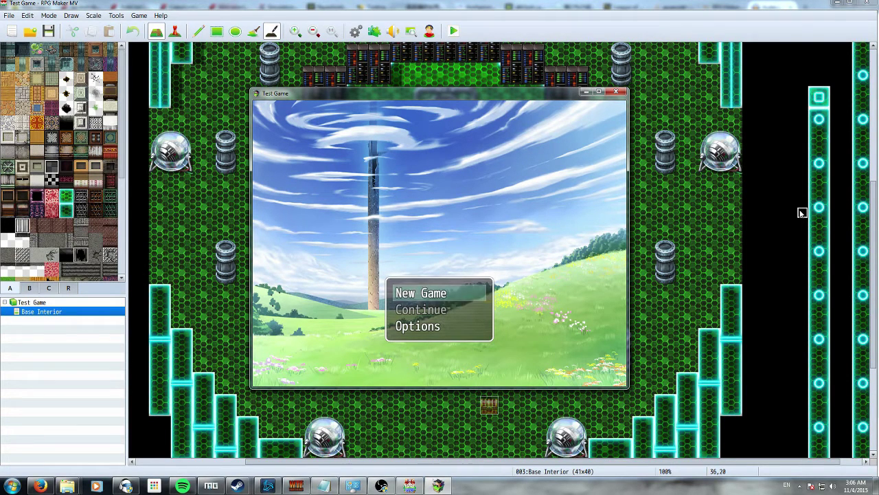
Step: Close the running RPG Maker MV test game and switch to the Audacity homepage in Firefox
click(616, 92)
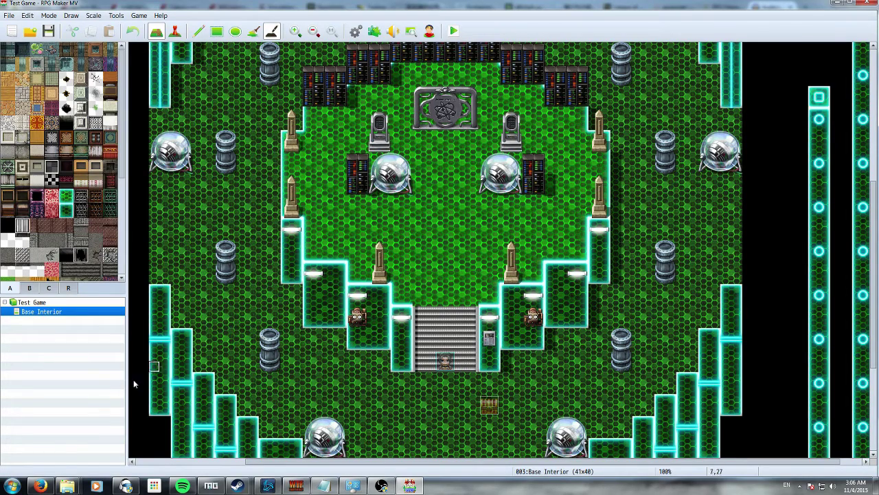
click(40, 485)
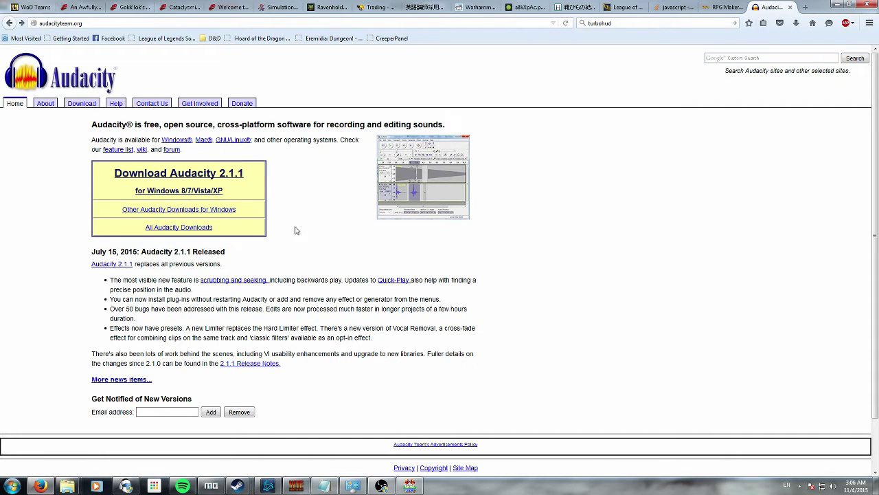
Step: Launch Audacity from All Programs and dismiss the How to Get Help dialog
click(13, 485)
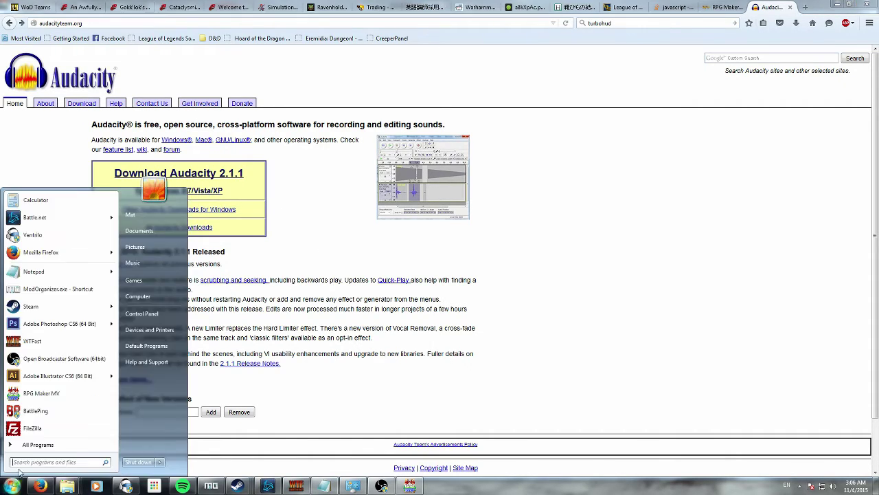
click(42, 445)
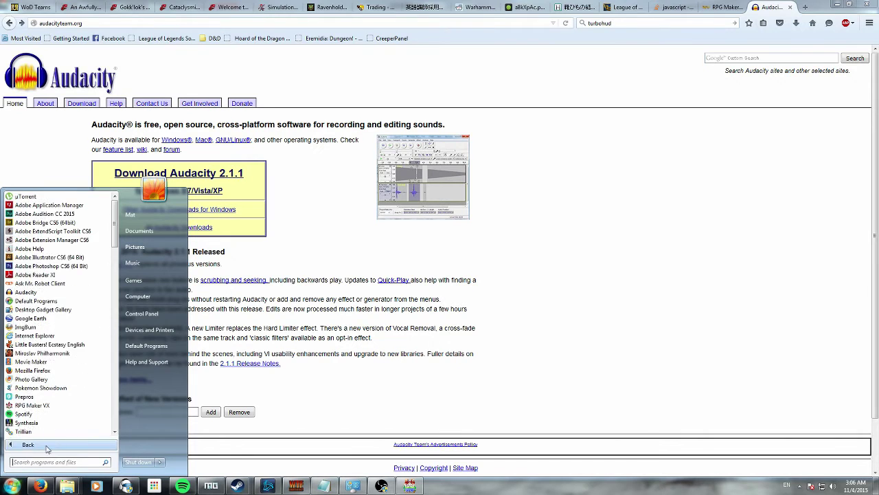
click(30, 294)
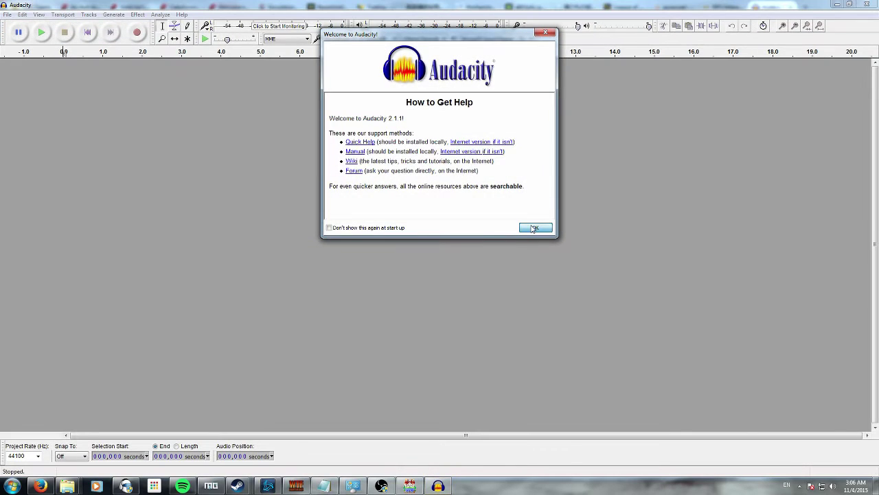
click(534, 227)
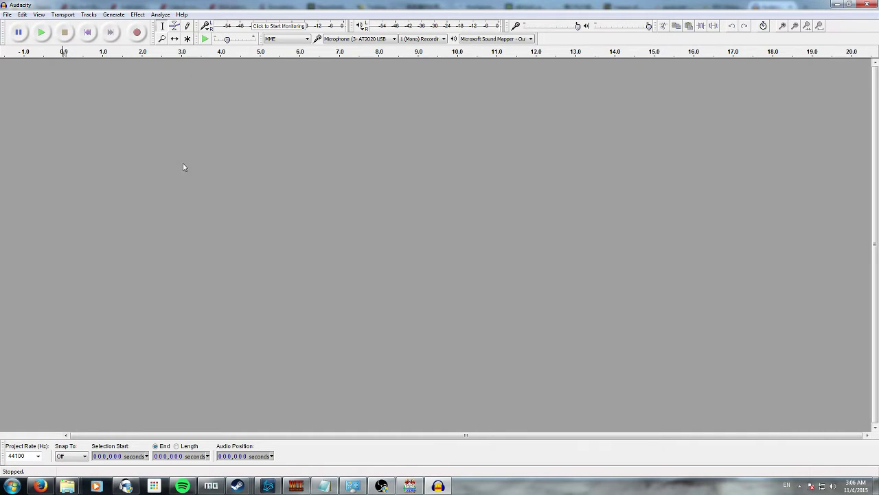
Step: Open betterloop.mp3 from the Loop Tutorial folder as a stereo track
click(7, 15)
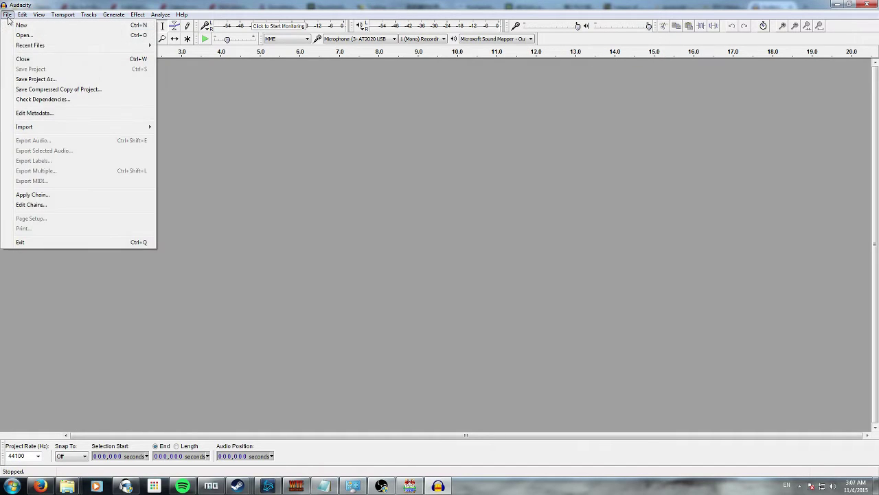
click(18, 36)
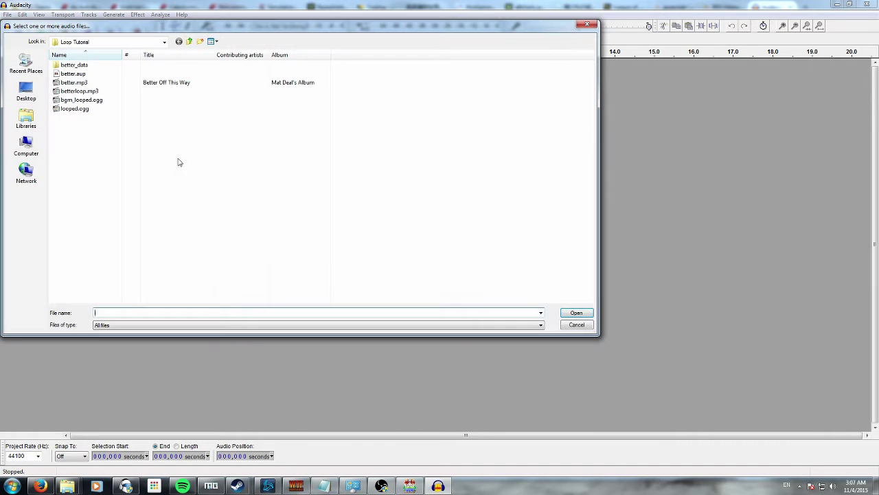
click(87, 93)
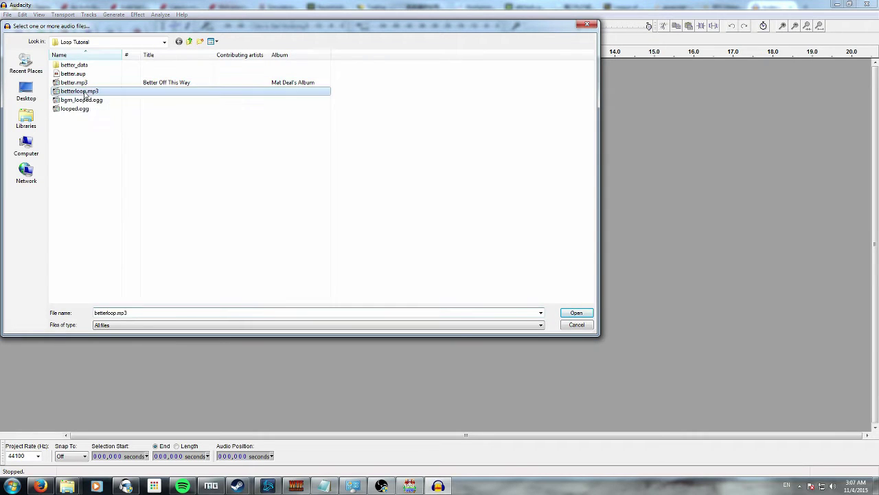
click(571, 314)
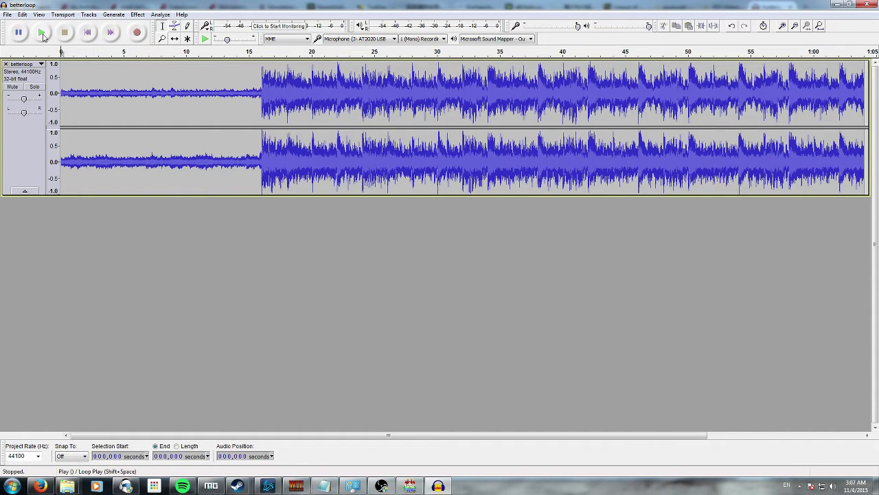
Step: Listen through the quiet intro and locate where the music starts near 16 s
click(42, 33)
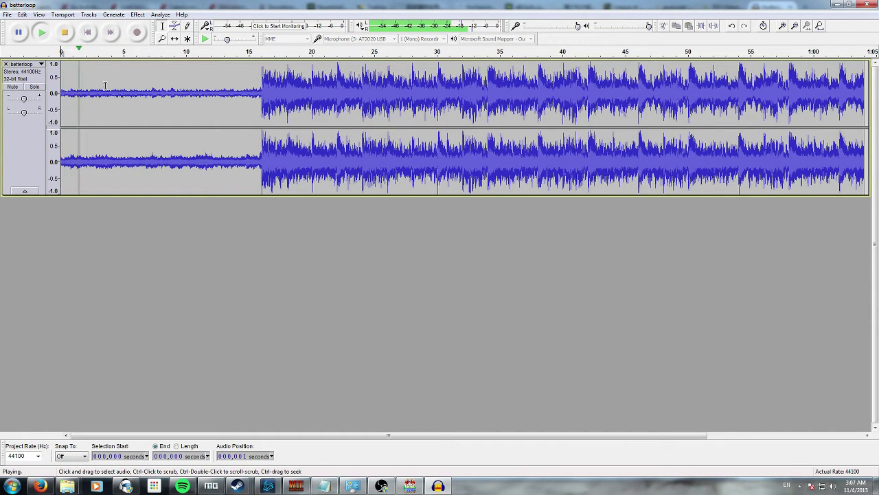
key(space)
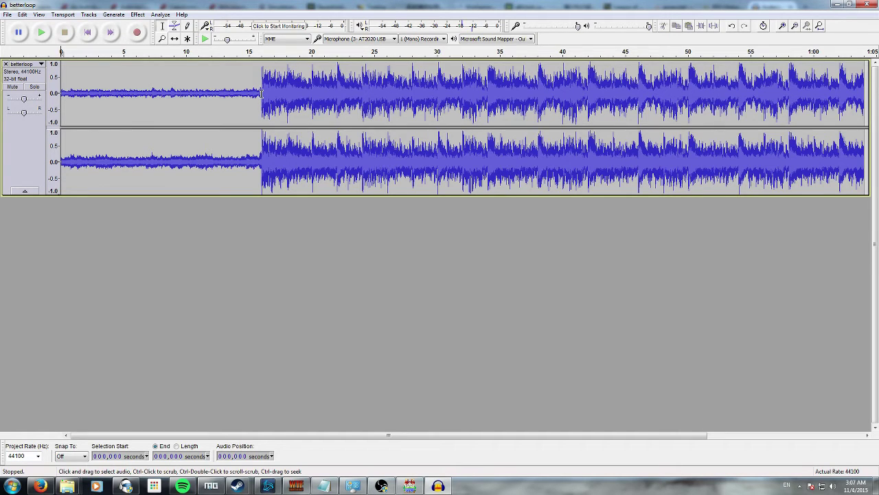
click(261, 93)
click(47, 35)
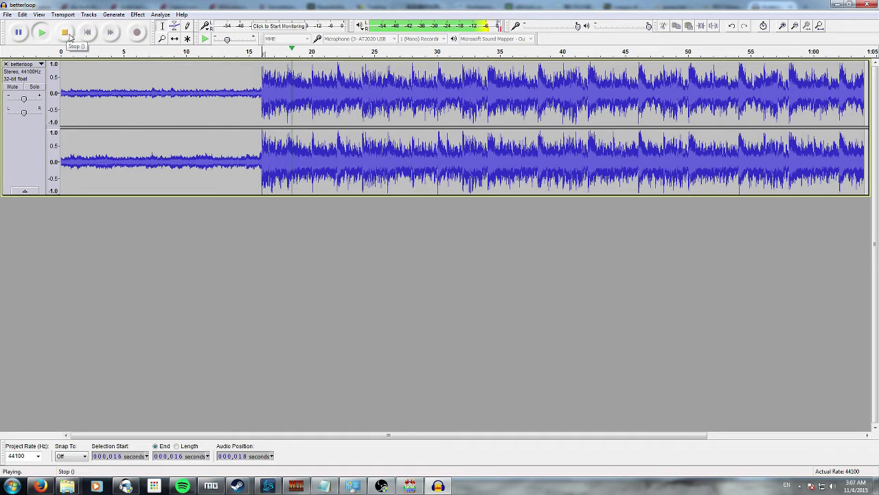
click(69, 37)
click(297, 92)
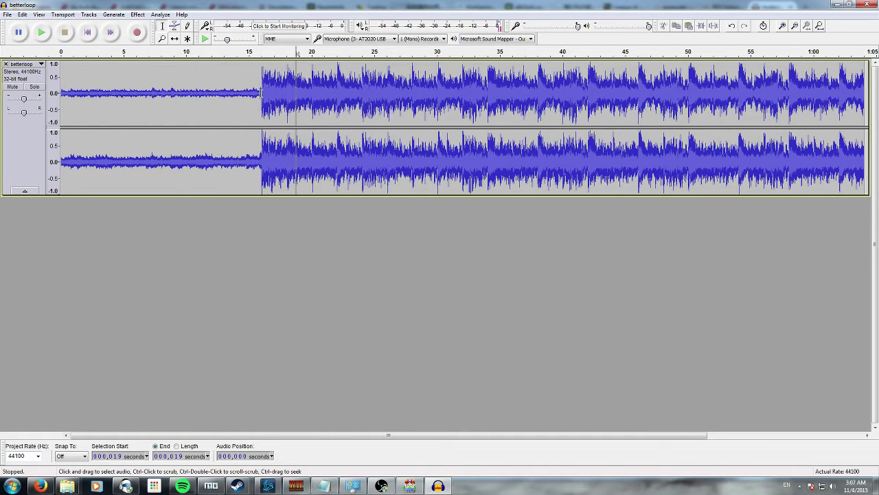
Step: Zoom in around 16 s, set the edit point at exactly 16.0 s, and verify by playback
click(162, 38)
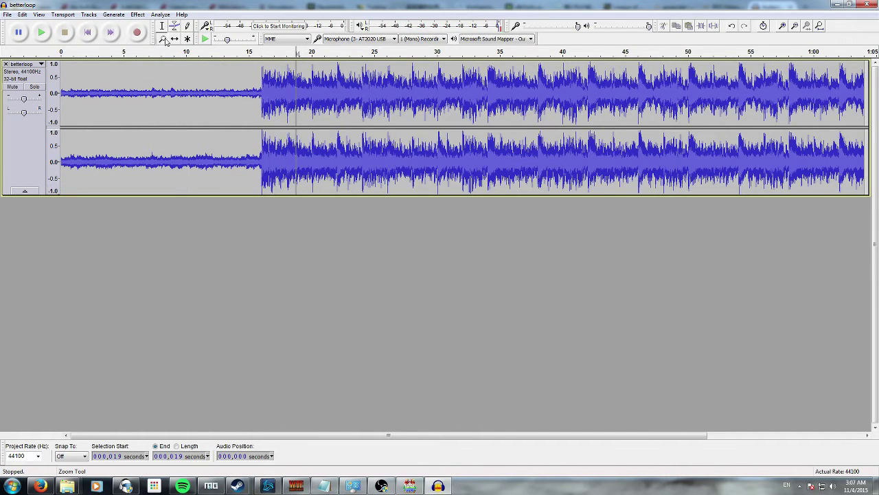
click(264, 96)
click(260, 96)
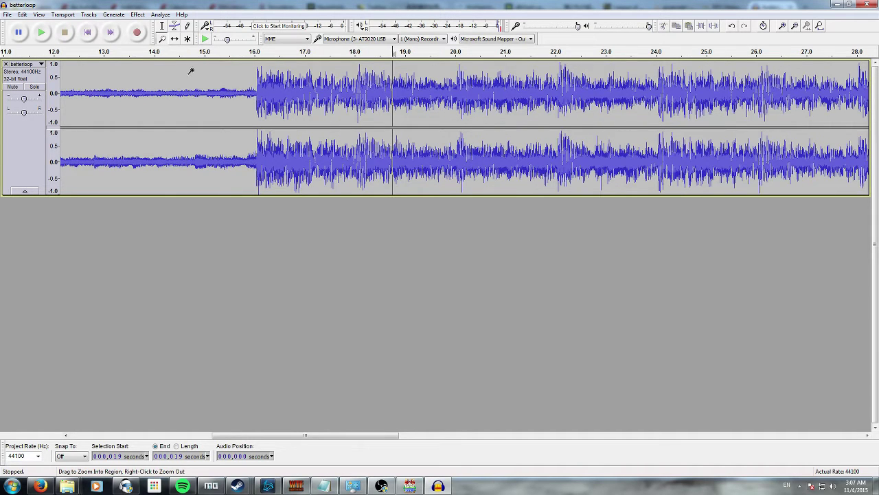
click(162, 25)
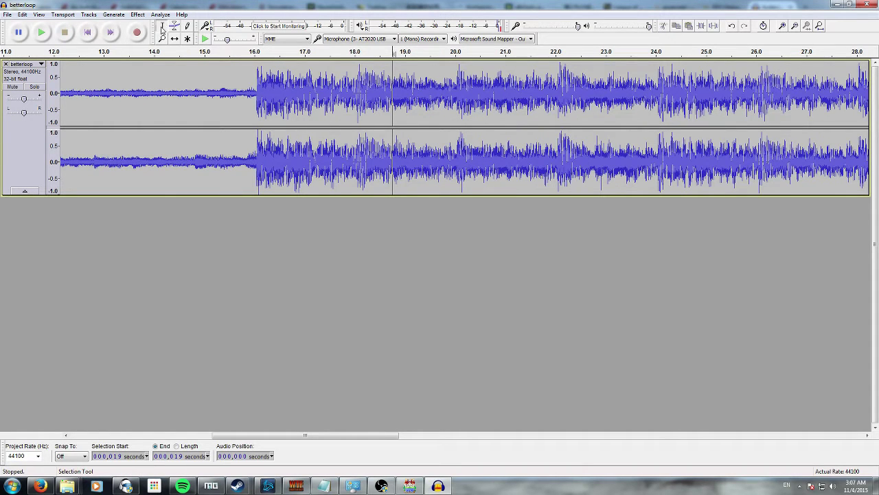
click(256, 93)
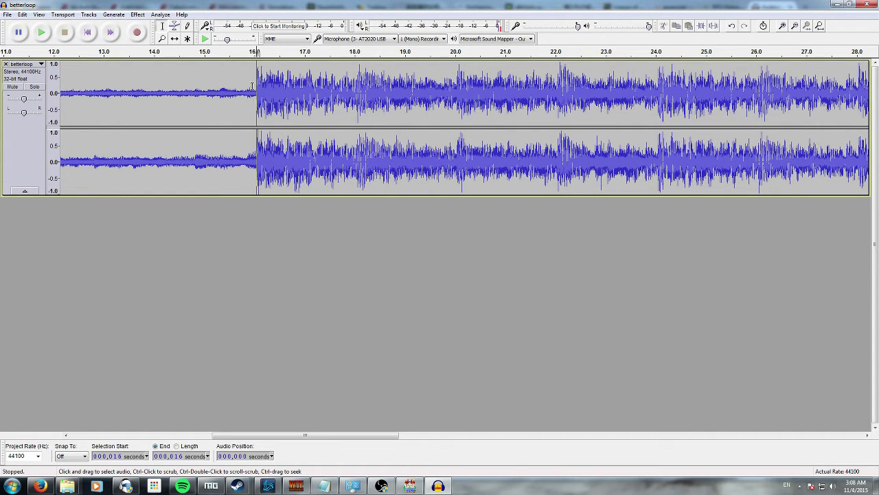
click(41, 33)
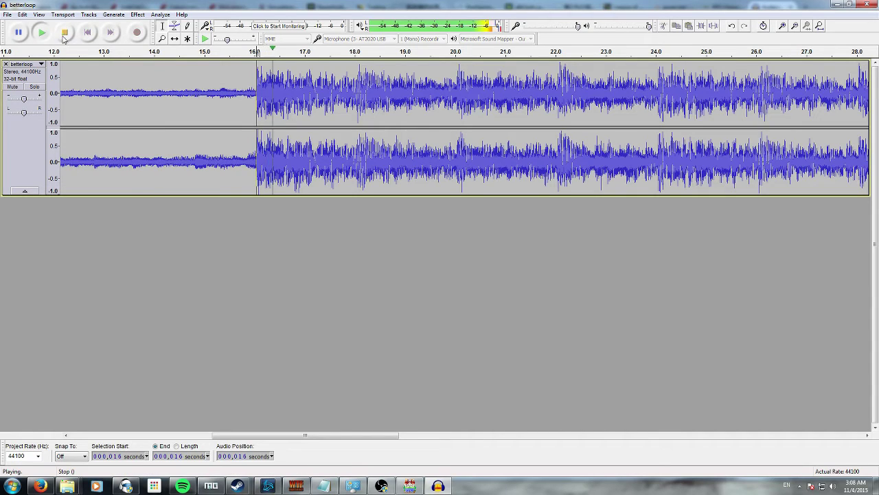
click(66, 33)
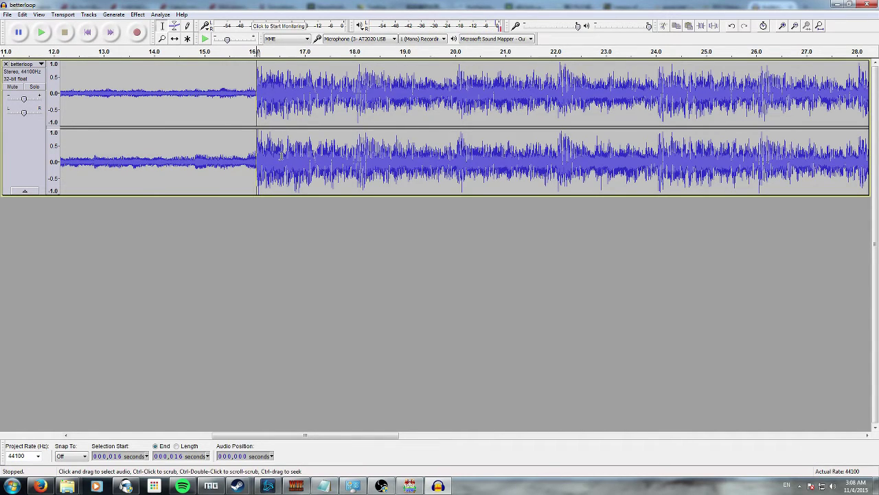
Step: Add a label named 'start' at 16.0 s in a new label track
click(89, 15)
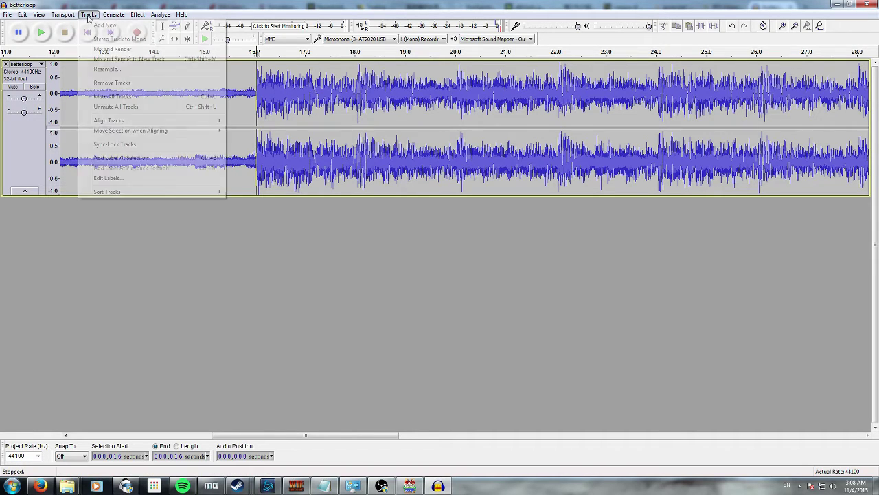
click(116, 158)
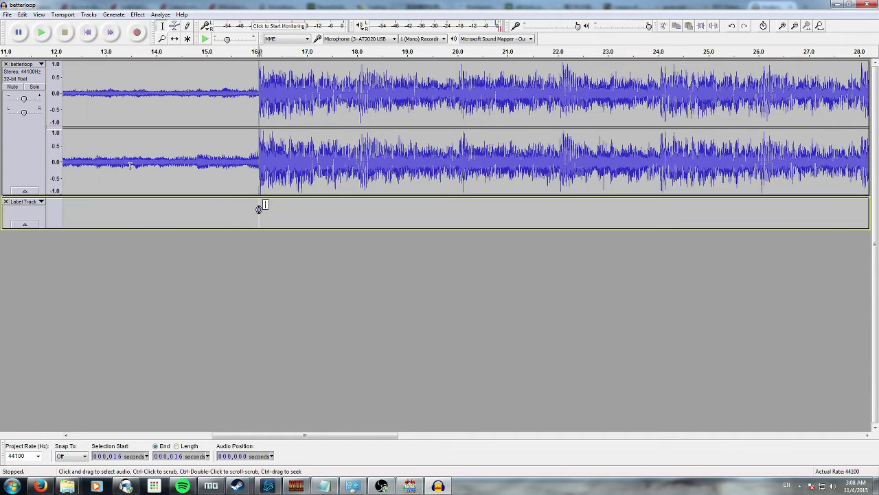
text(start)
Step: Scroll the view to show the whole song and play it back
drag(304, 435, 334, 435)
scroll(208, 57, down, 1)
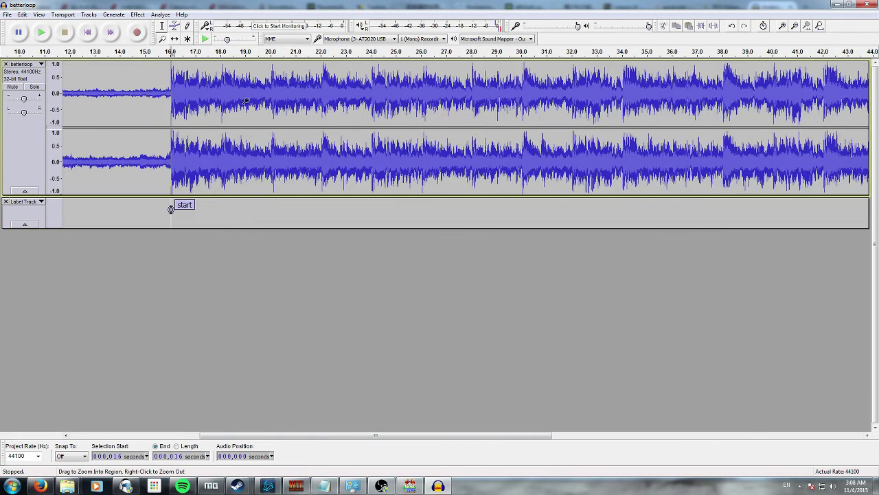
scroll(247, 137, down, 1)
drag(342, 437, 377, 437)
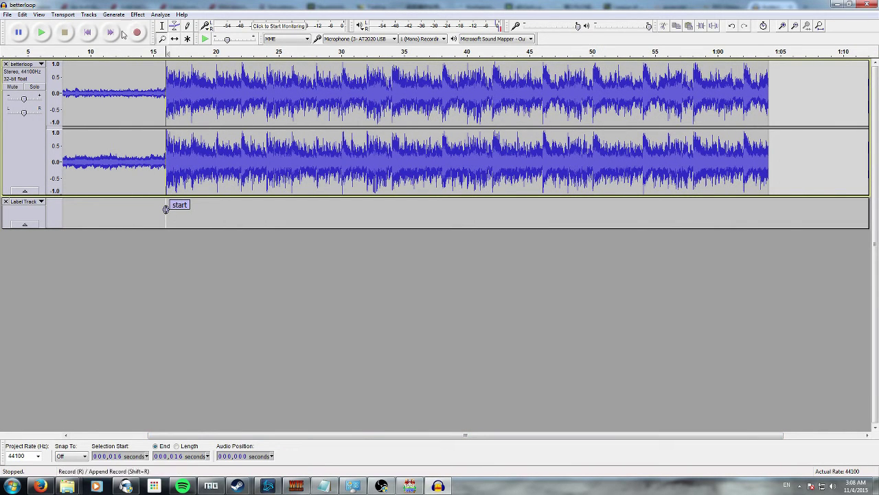
click(42, 32)
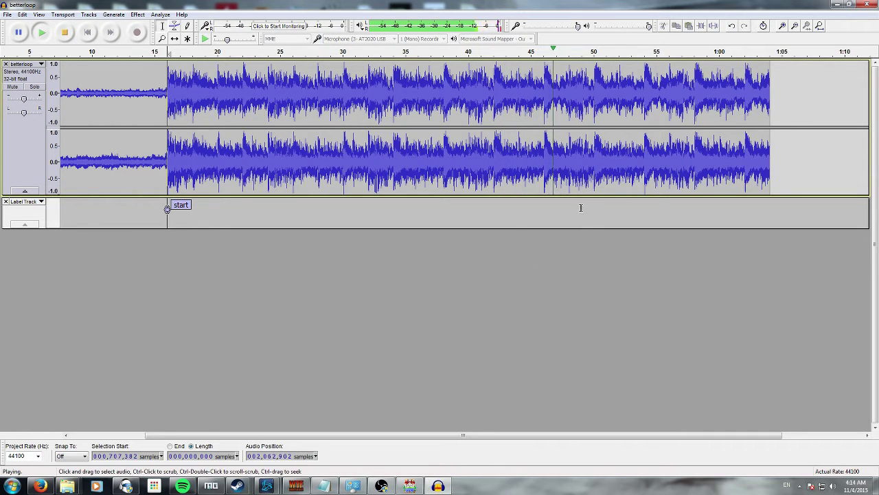
Step: Stop playback and zoom in around the 48-second mark
key(space)
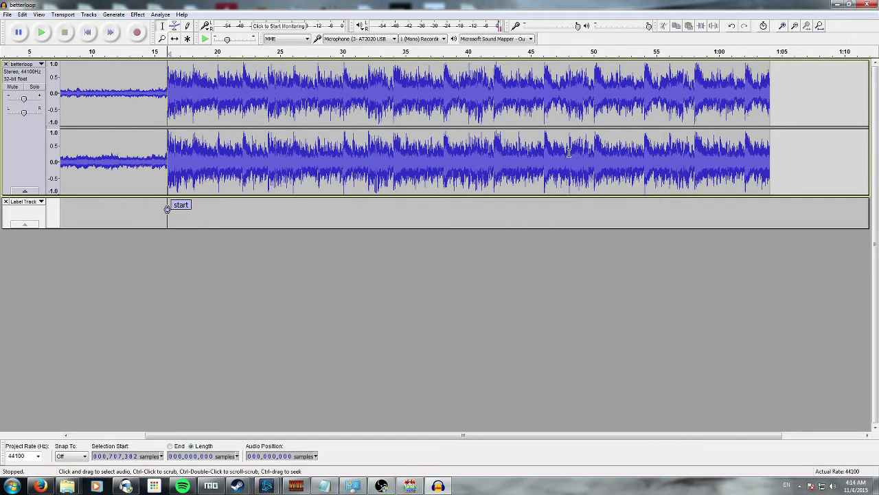
click(569, 153)
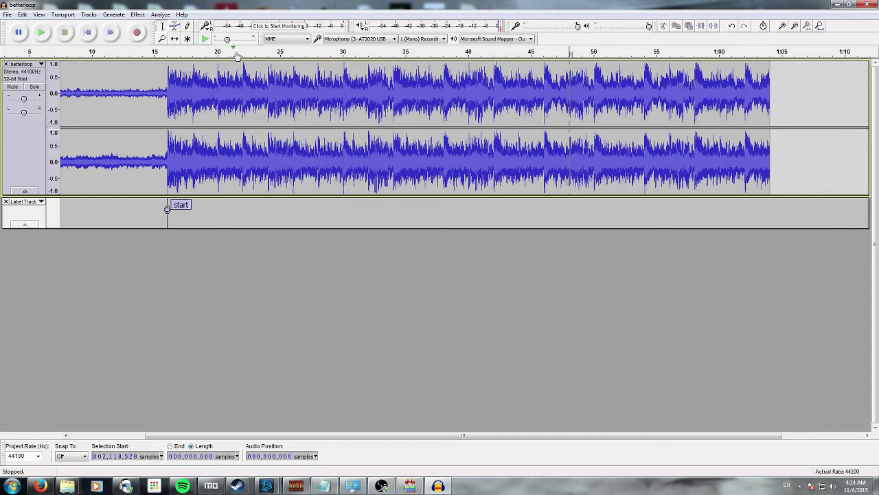
click(162, 39)
click(569, 163)
click(570, 163)
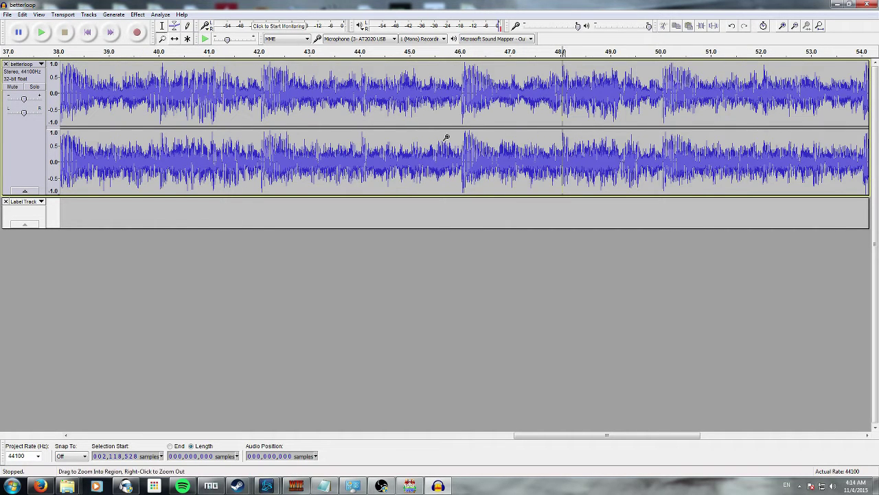
Step: Place the edit point on the 48-second beat and play from there to verify it
key(F1)
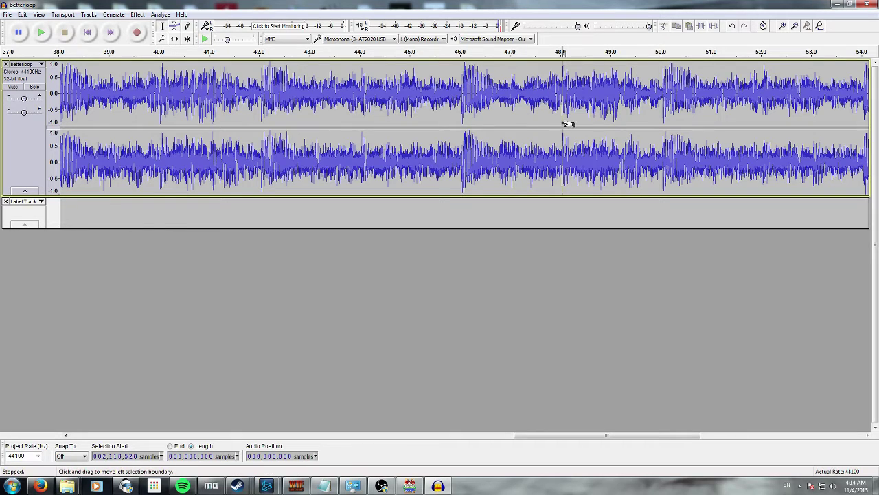
drag(565, 124, 562, 124)
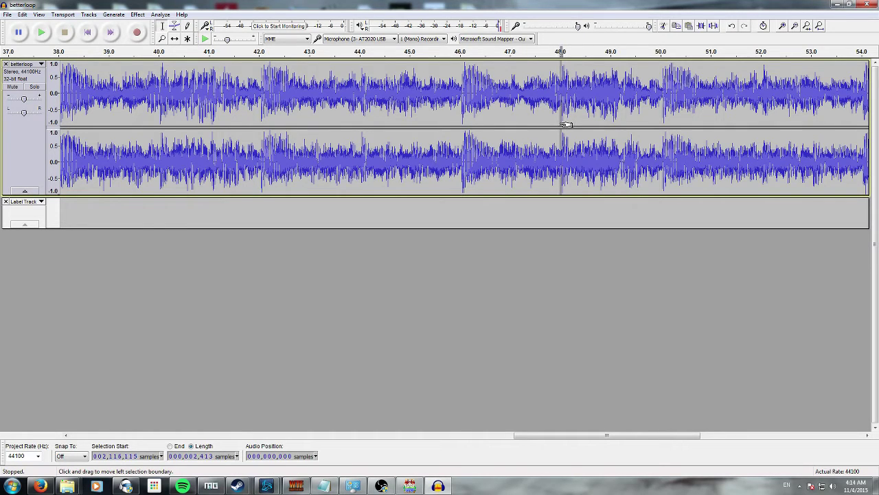
click(569, 124)
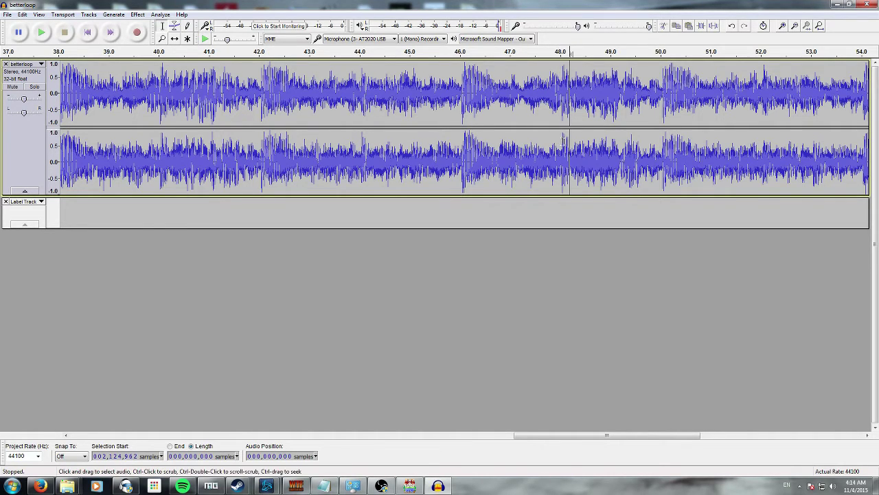
click(562, 141)
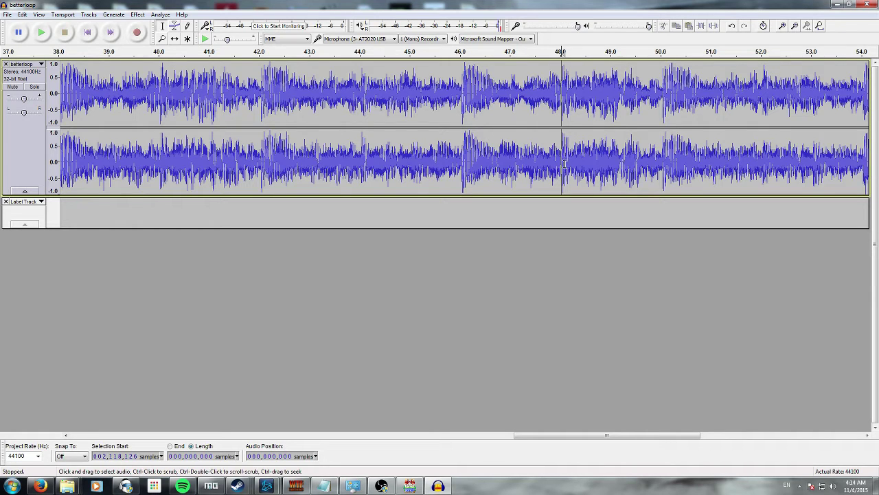
click(41, 32)
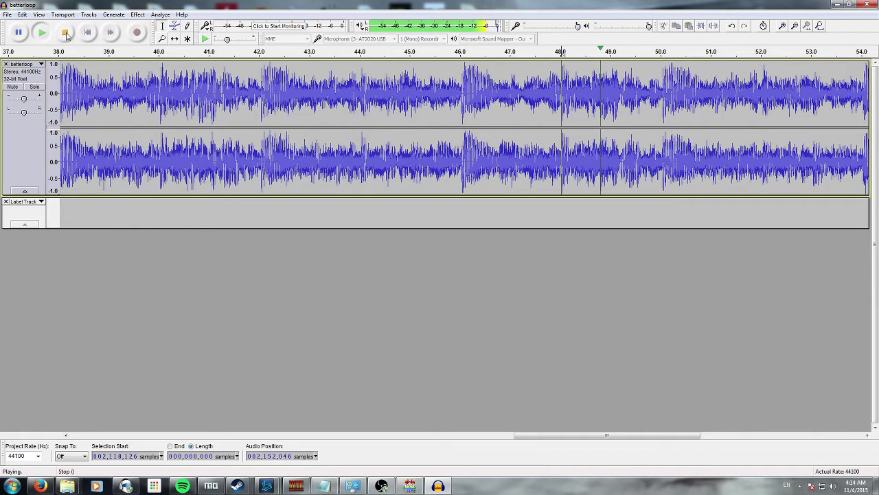
click(65, 33)
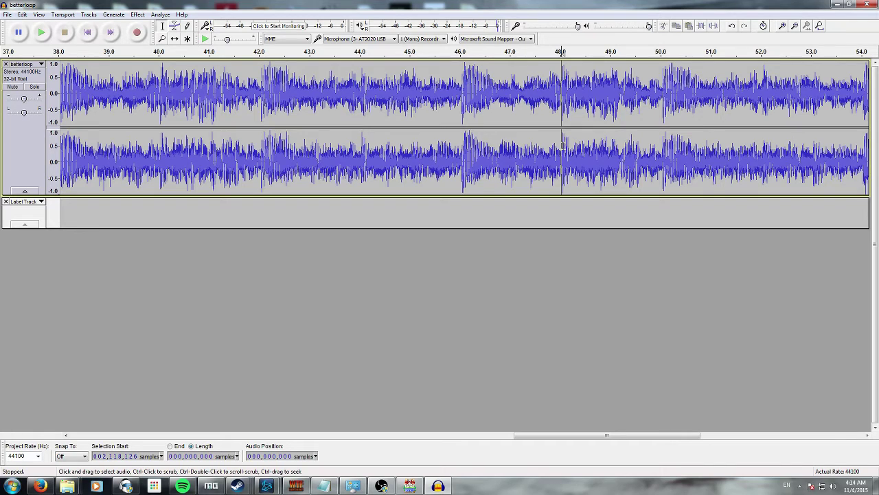
click(88, 15)
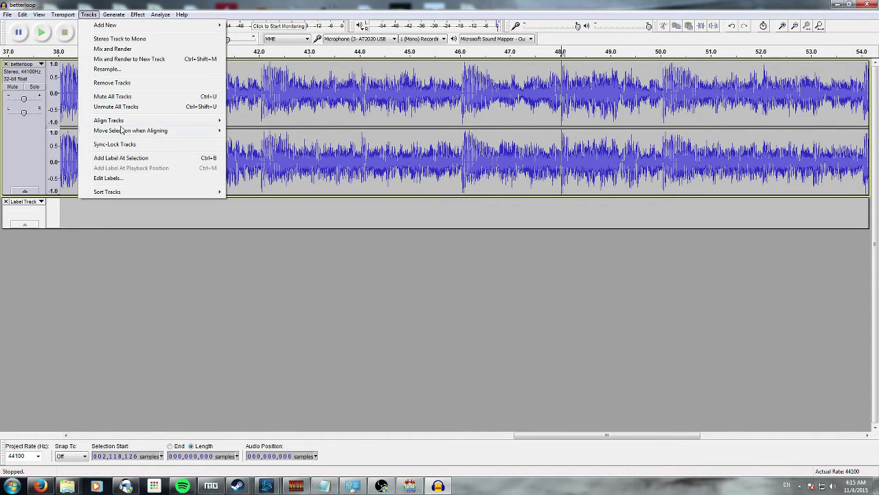
Step: Add an 'end' label at about 48 s and zoom out to show both labels
click(129, 158)
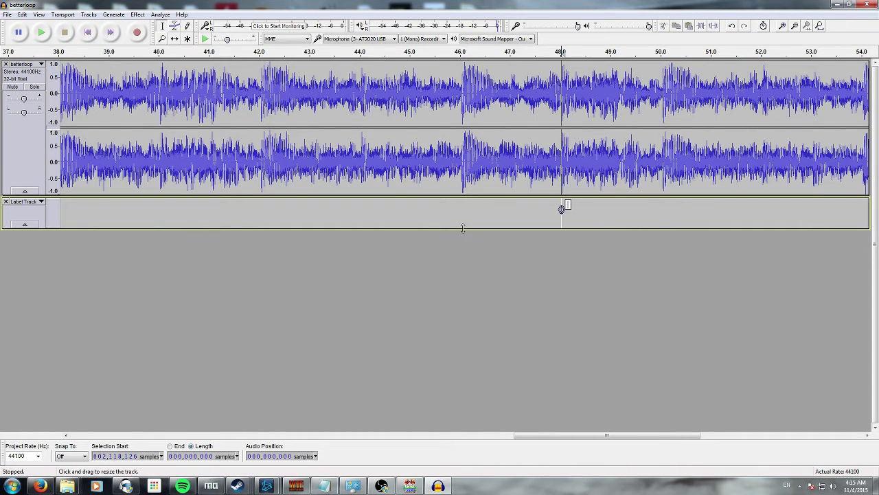
text(end)
click(163, 39)
right_click(267, 148)
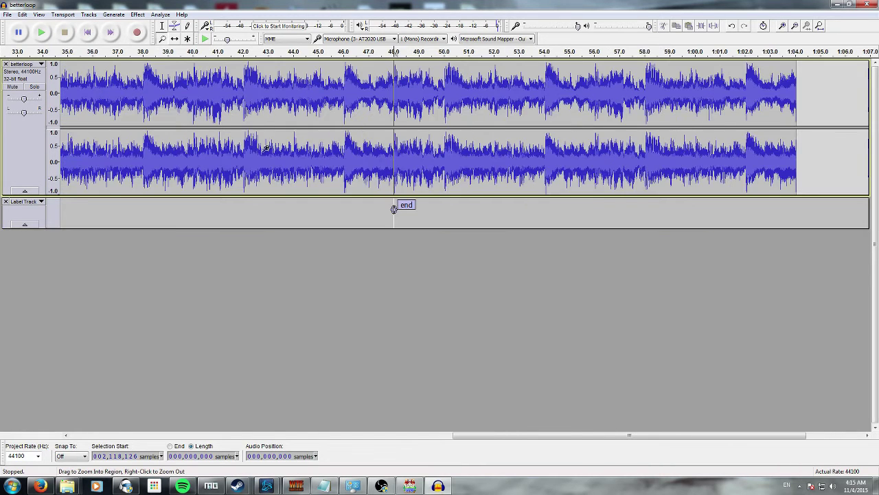
right_click(222, 164)
drag(383, 438, 217, 438)
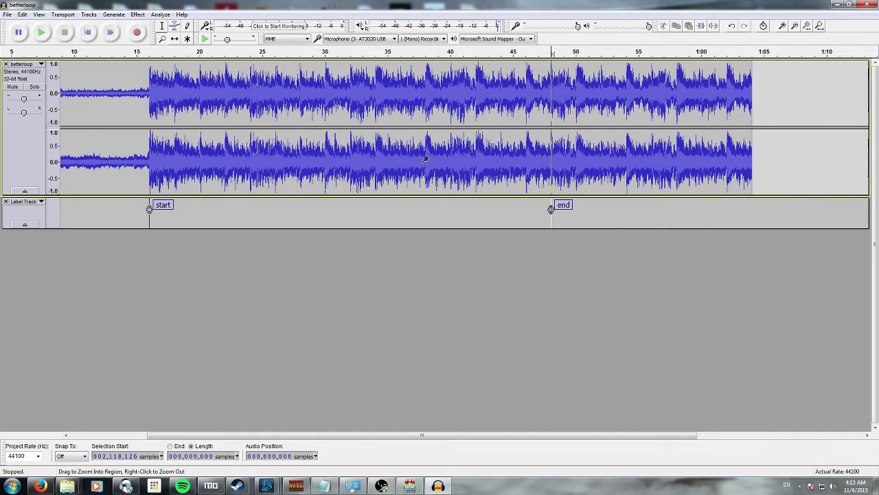
Step: Delete all audio after the 48-second end point and place the cursor at the new song end
click(162, 26)
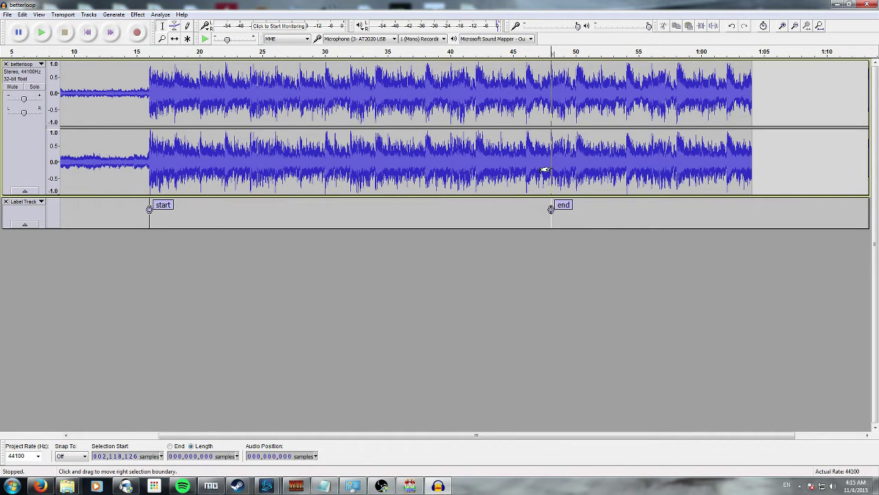
drag(551, 170, 744, 170)
key(Delete)
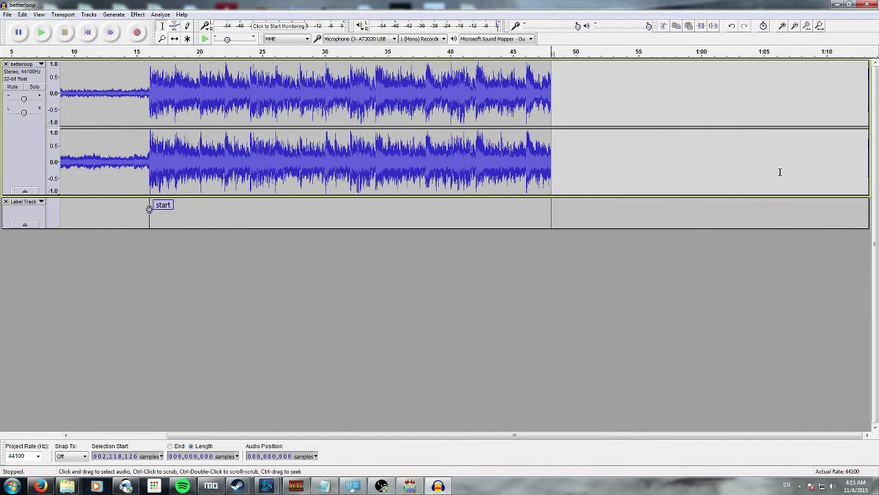
click(554, 186)
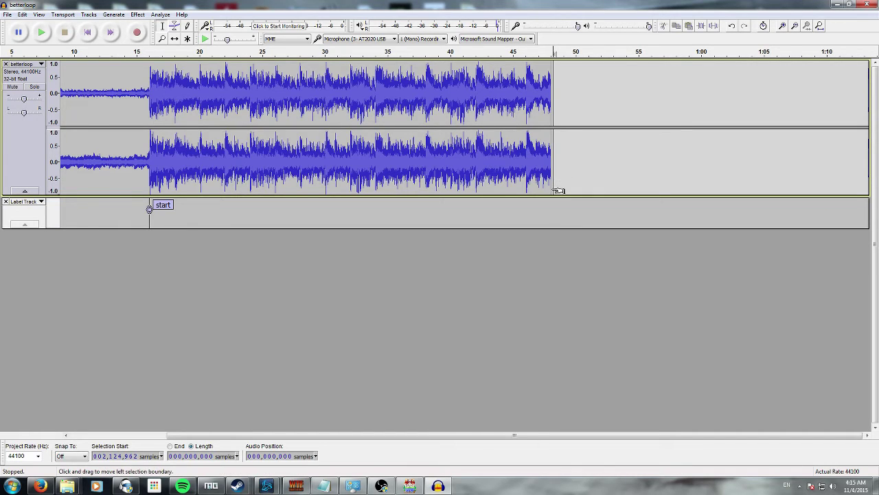
click(551, 191)
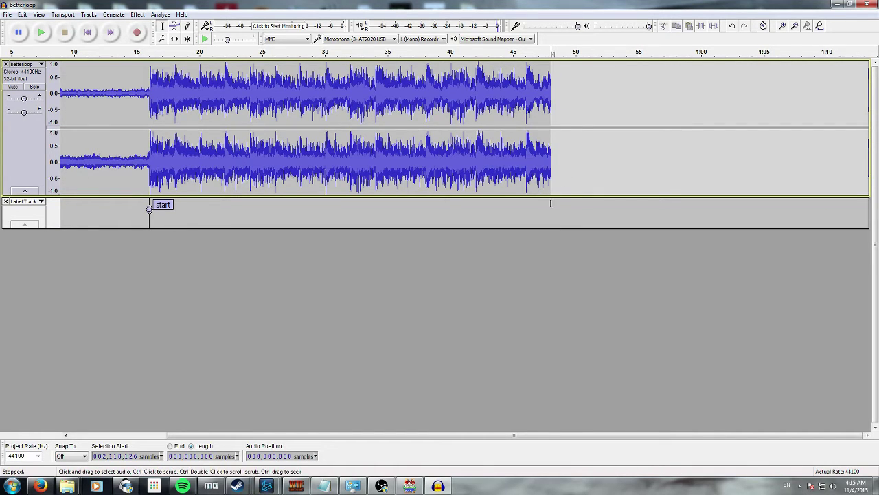
Step: Re-add an 'end' label at the new song end and select the audio from 'start' to 'end'
click(89, 14)
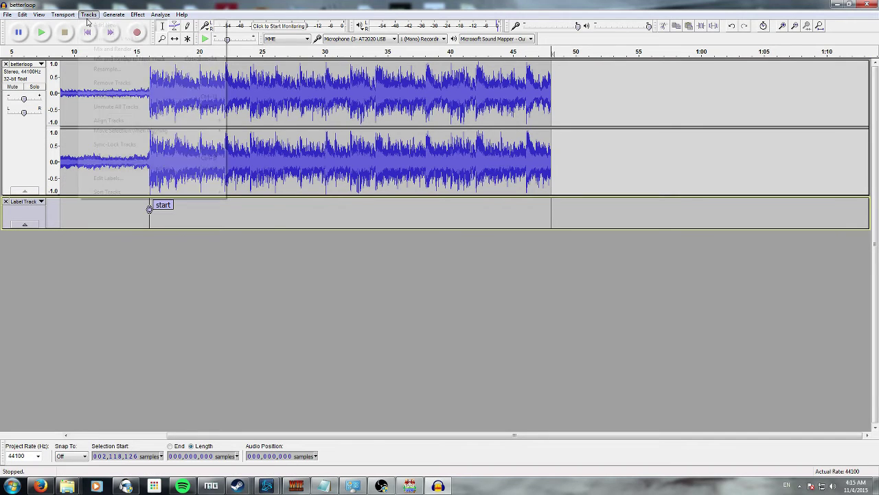
click(110, 157)
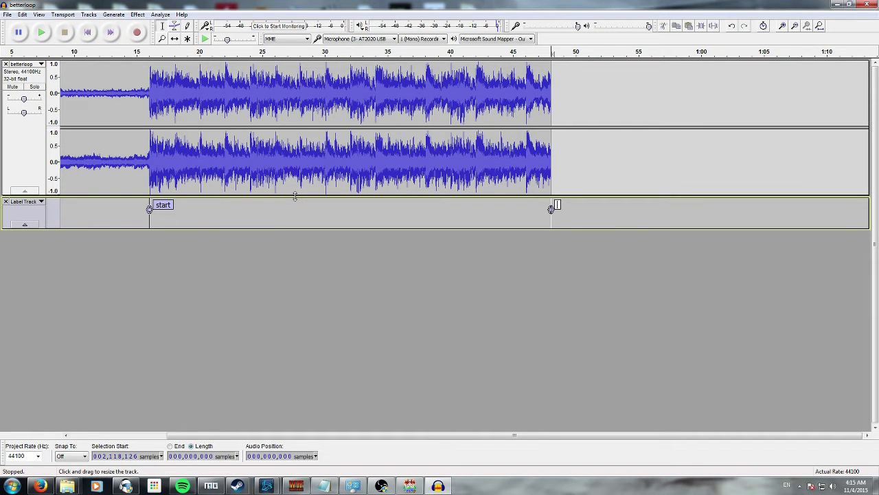
text(end)
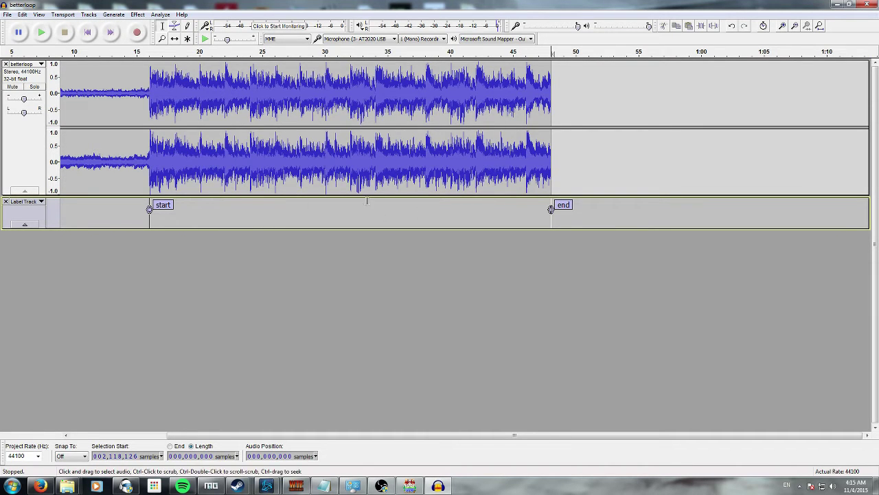
drag(149, 167, 548, 173)
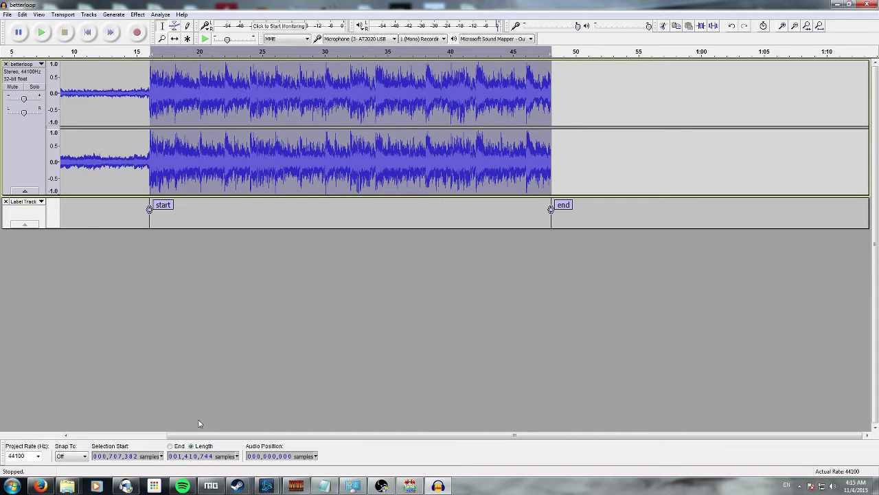
click(191, 447)
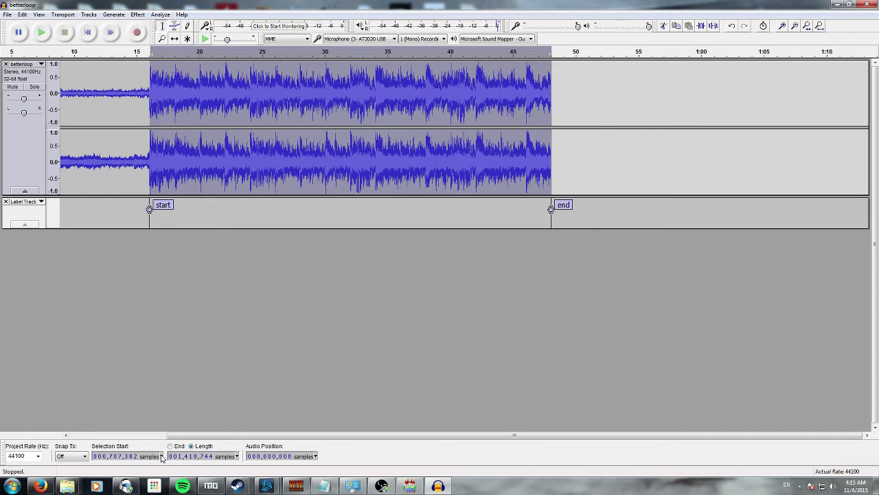
Step: Show selection start and length in samples, reading 707,382 and 1,410,744
click(162, 456)
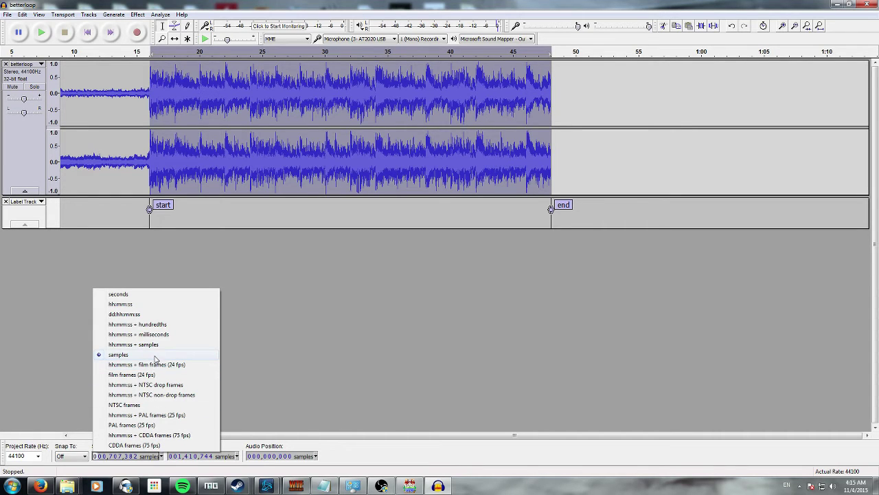
click(145, 296)
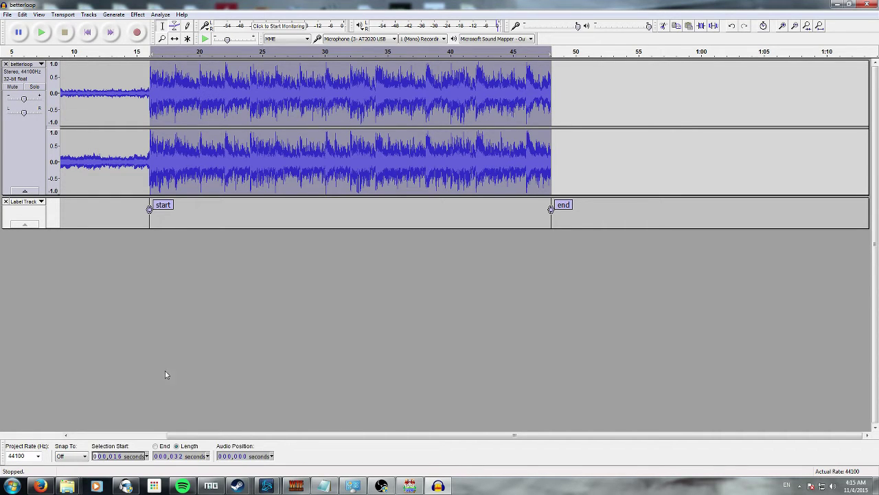
click(146, 456)
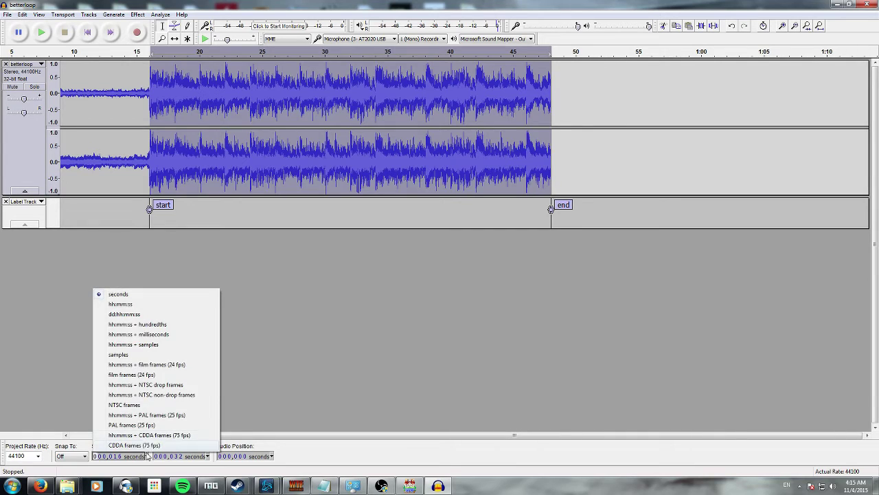
click(127, 356)
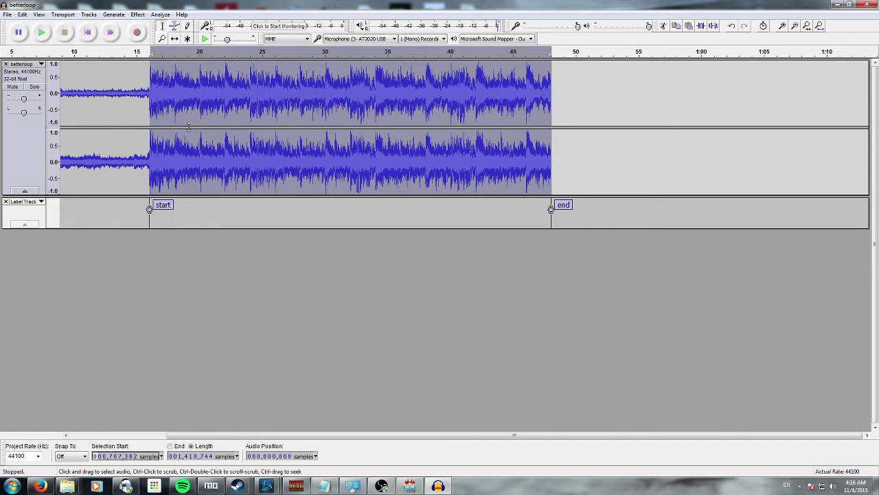
click(8, 14)
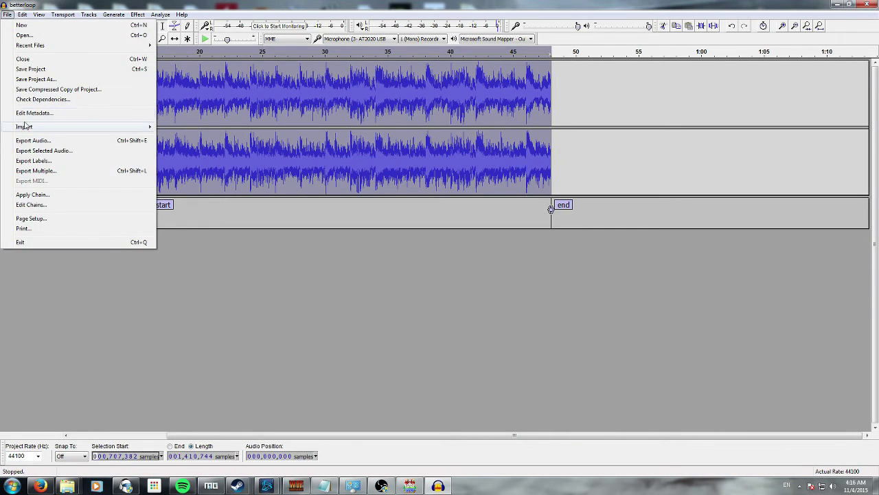
Step: Start exporting the audio to the Documents/Games/Test Game/audio/bgm folder
click(31, 142)
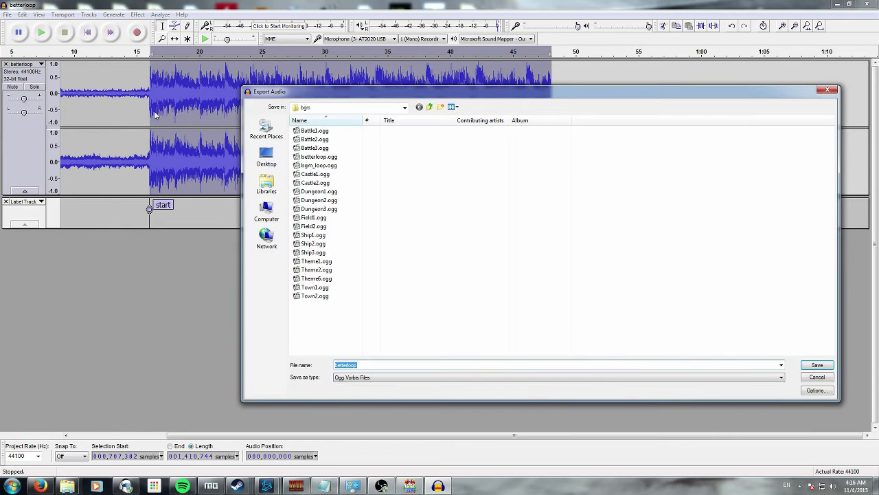
click(269, 187)
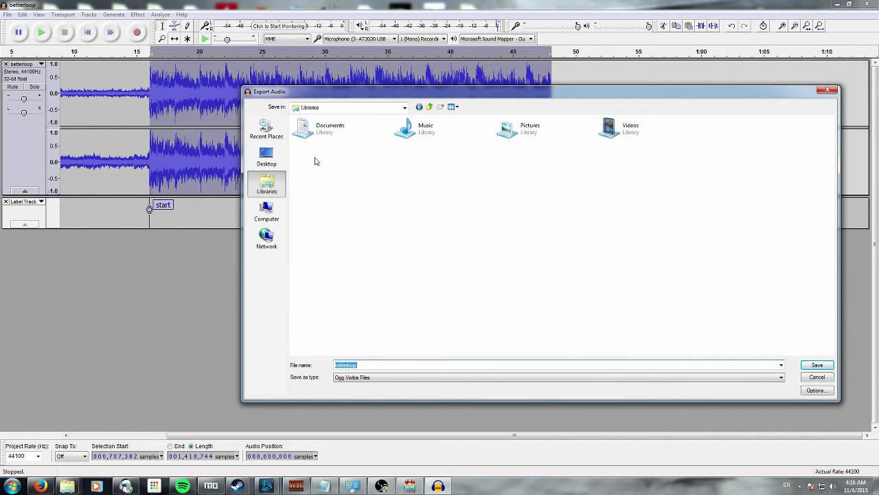
double_click(324, 132)
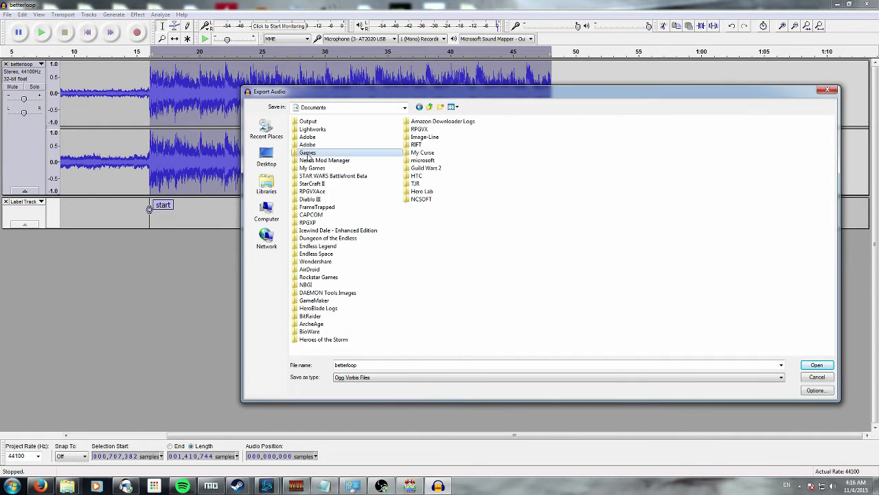
double_click(311, 150)
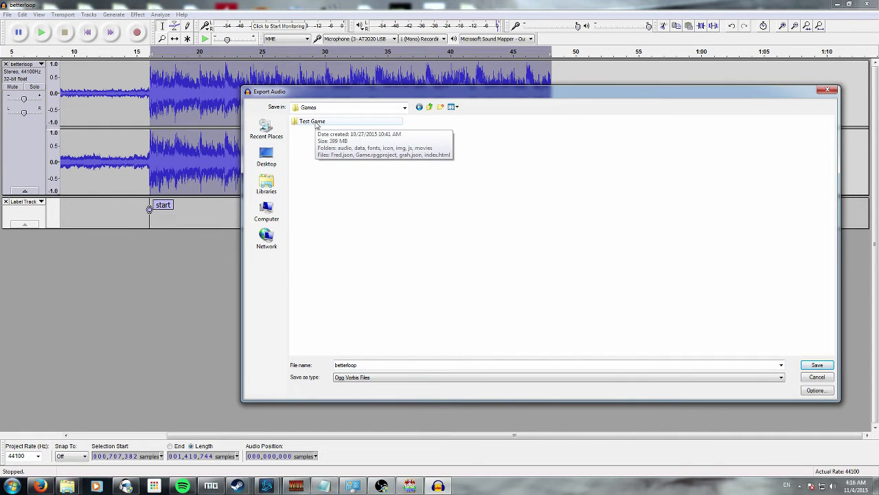
double_click(316, 125)
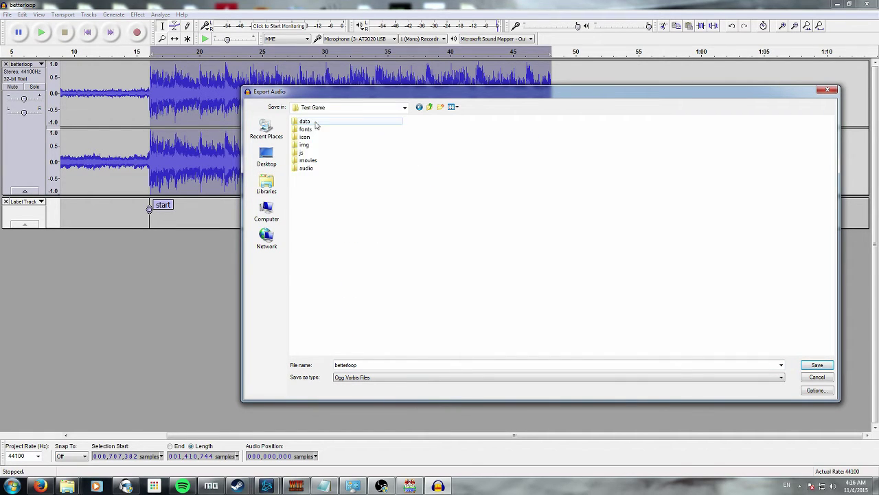
double_click(306, 169)
double_click(312, 124)
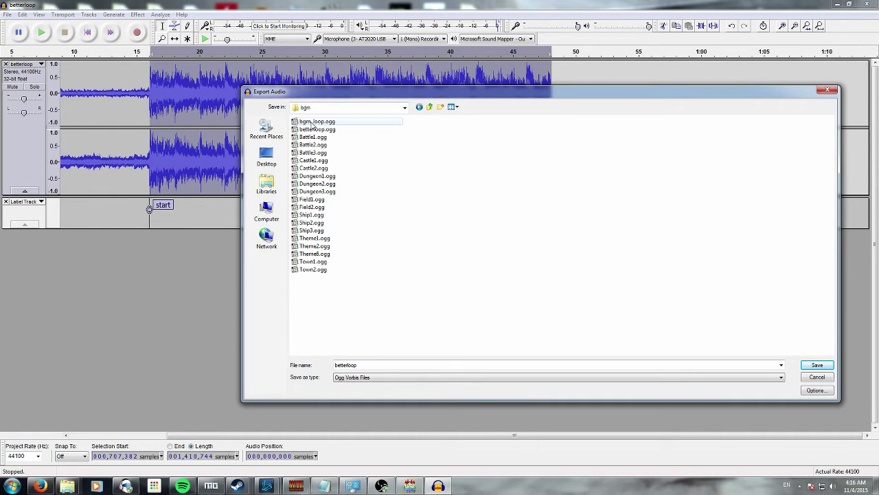
Step: Name the export bgm_loop in Ogg Vorbis format, replacing the existing bgm_loop.ogg
double_click(370, 365)
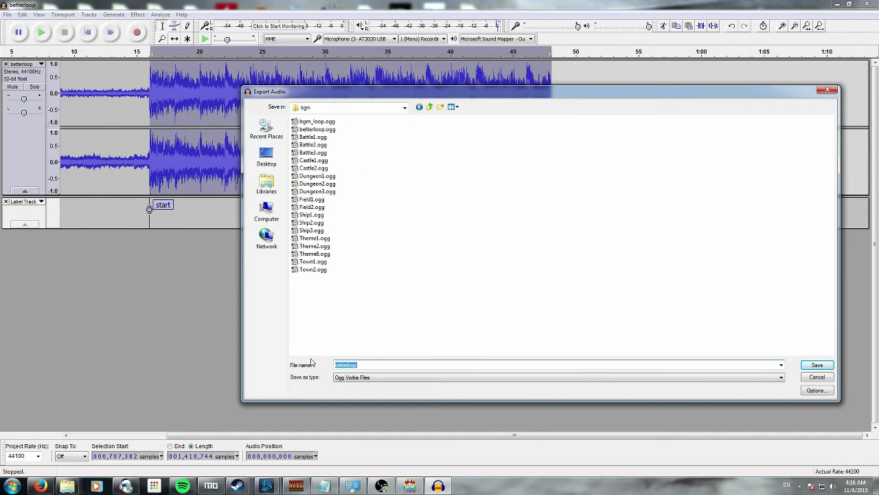
text(bgm_loop)
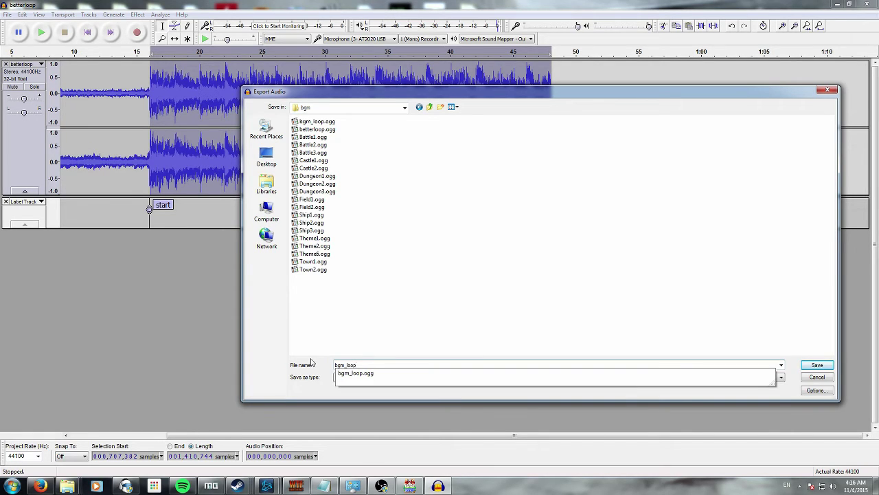
click(418, 239)
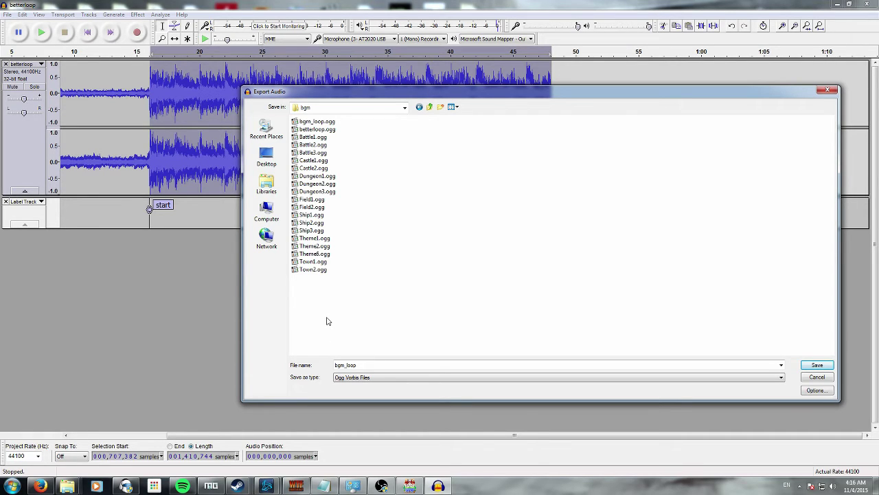
click(340, 377)
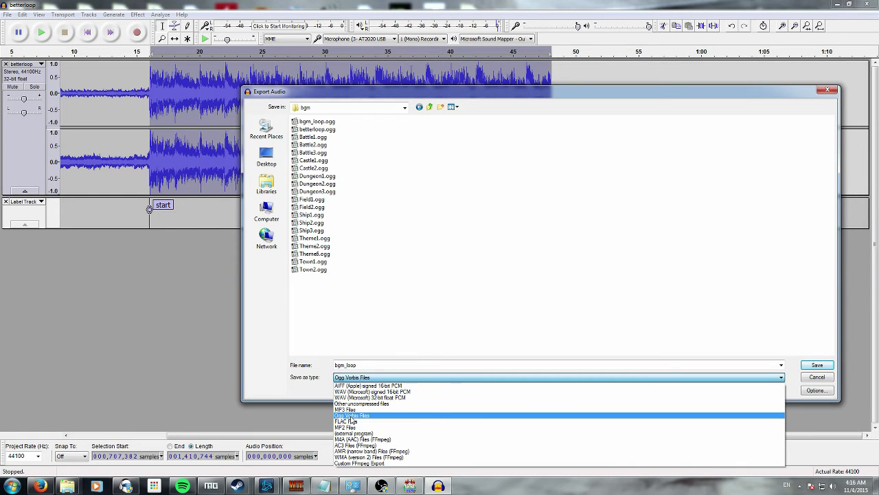
click(351, 416)
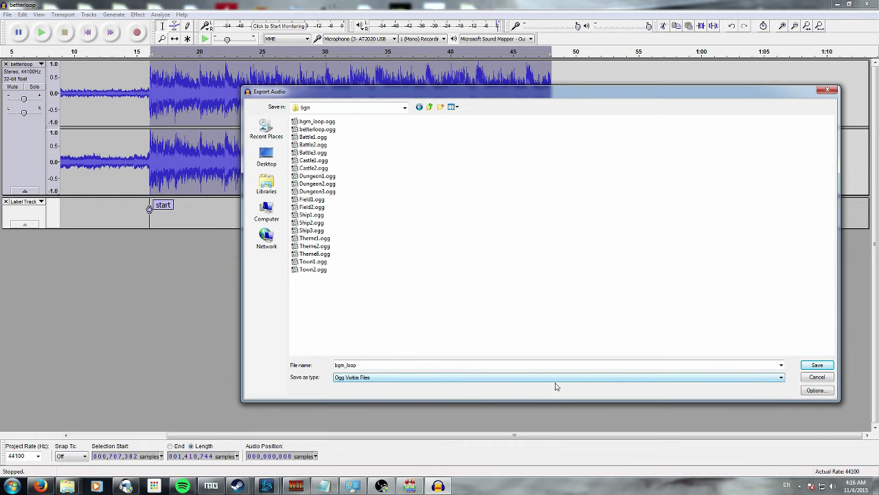
click(817, 364)
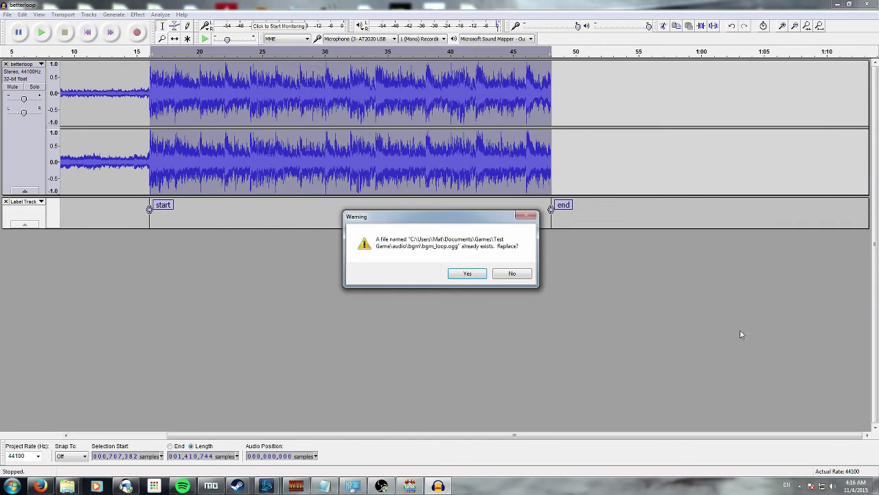
click(451, 275)
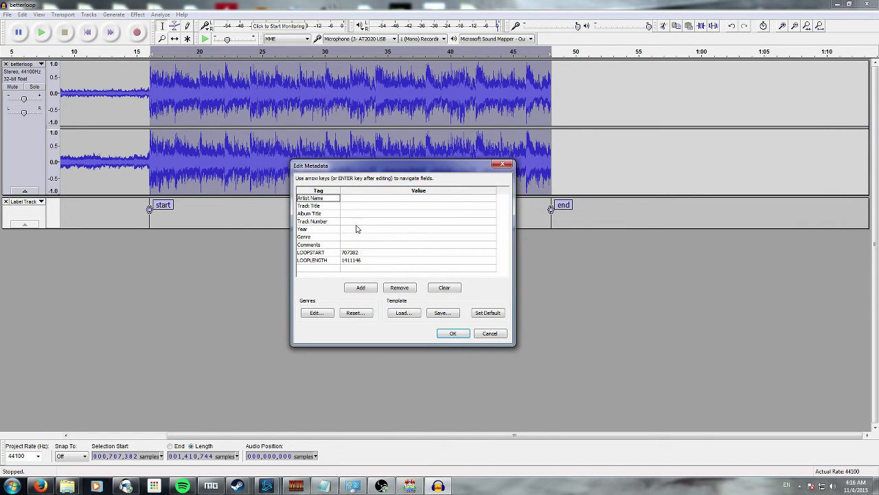
Step: Clear all existing metadata tags and add a LOOPSTART tag with value 707382
click(444, 291)
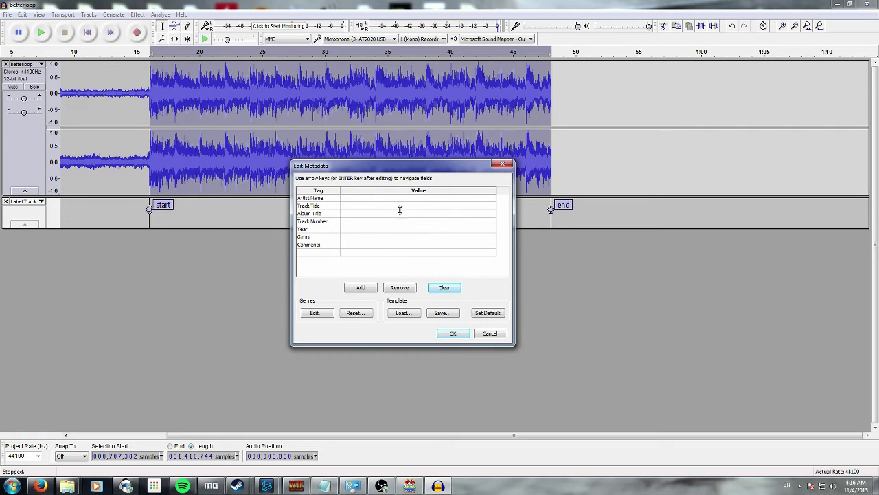
click(309, 252)
text(LOOPSTART)
key(Return)
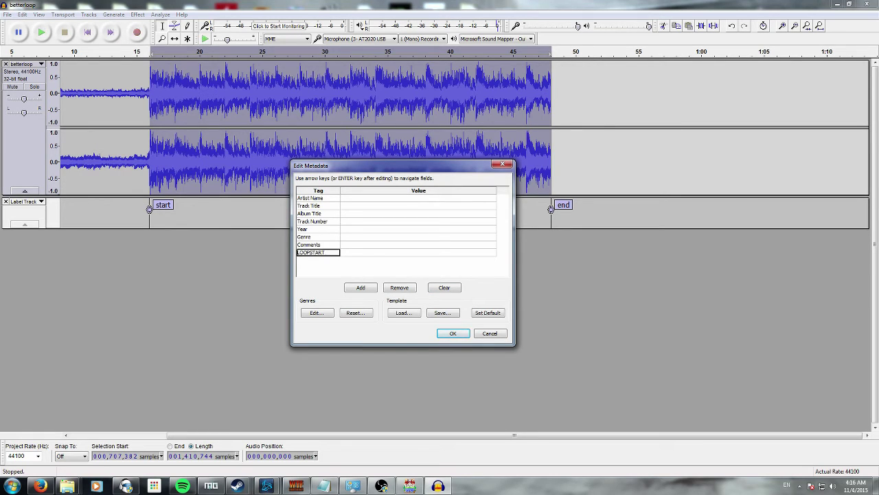
click(358, 254)
Step: Add a LOOPLENGTH tag with value 1410744 and finish the export
click(356, 289)
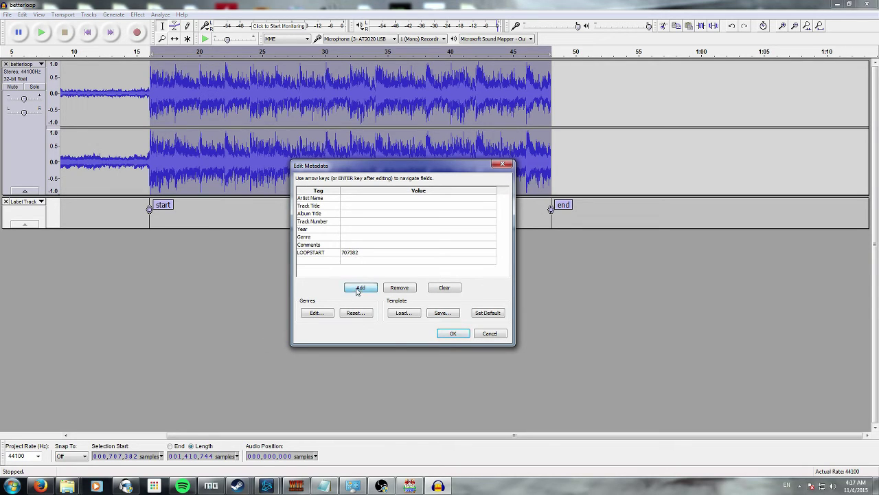
click(308, 262)
click(308, 263)
text(LOOPLENGTH)
key(Return)
click(350, 262)
text(1410744)
click(453, 333)
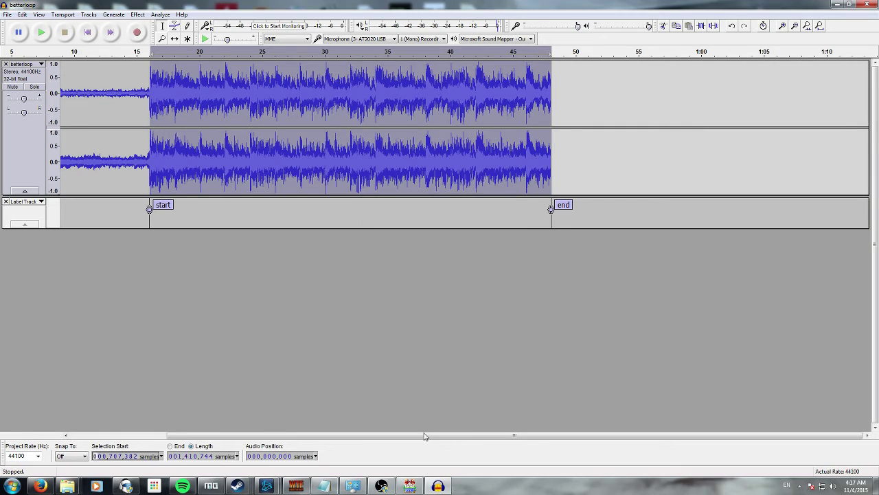
Step: Play the bgm_loop BGM track in RPG Maker MV's Sound Test, then stop it
click(417, 479)
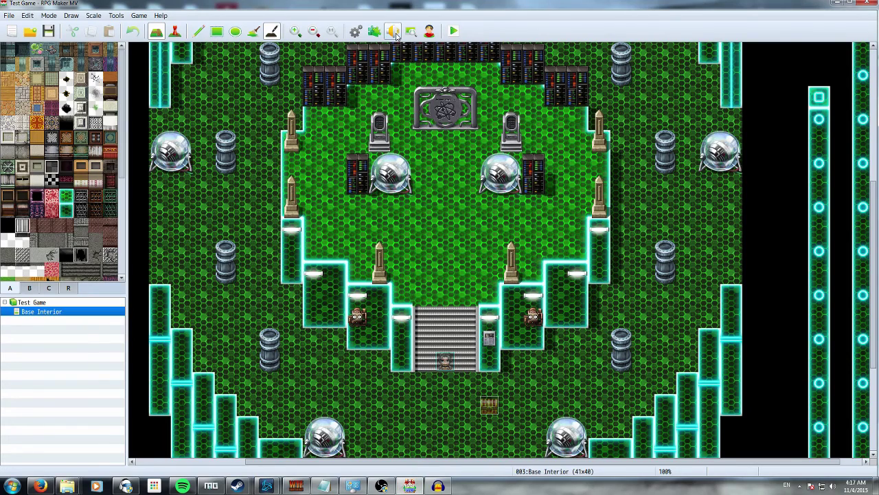
click(393, 32)
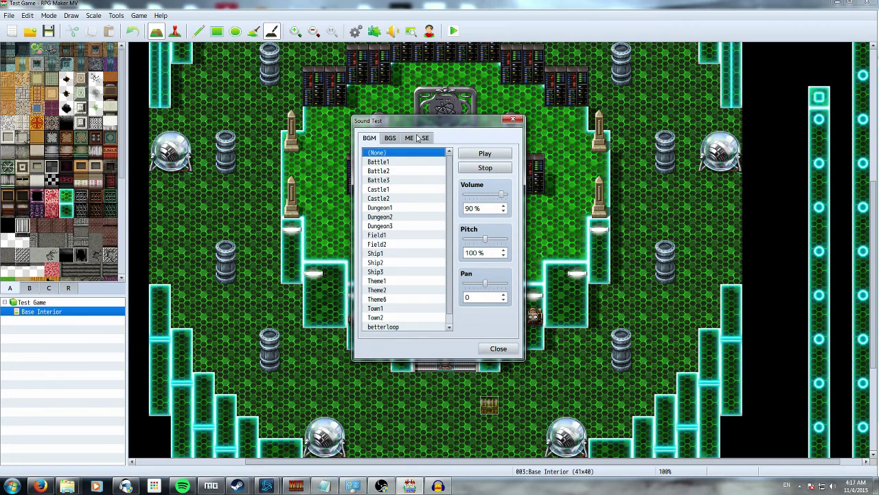
scroll(450, 164, down, 1)
click(382, 327)
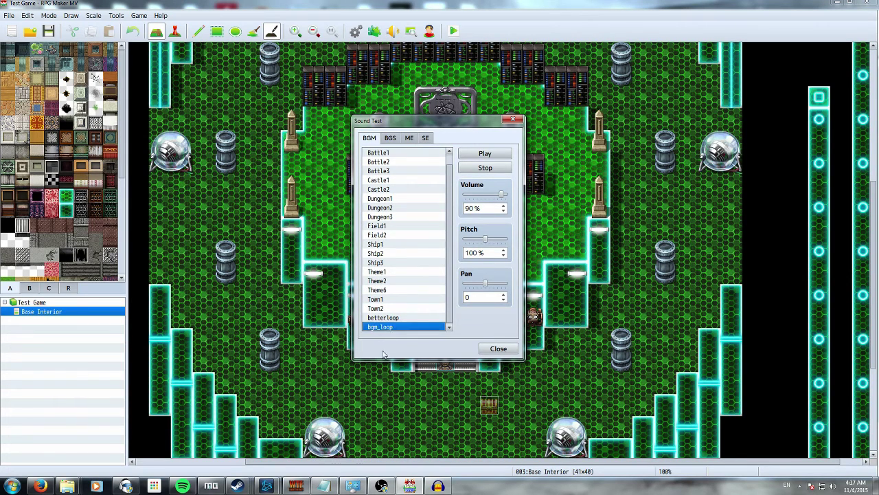
click(486, 155)
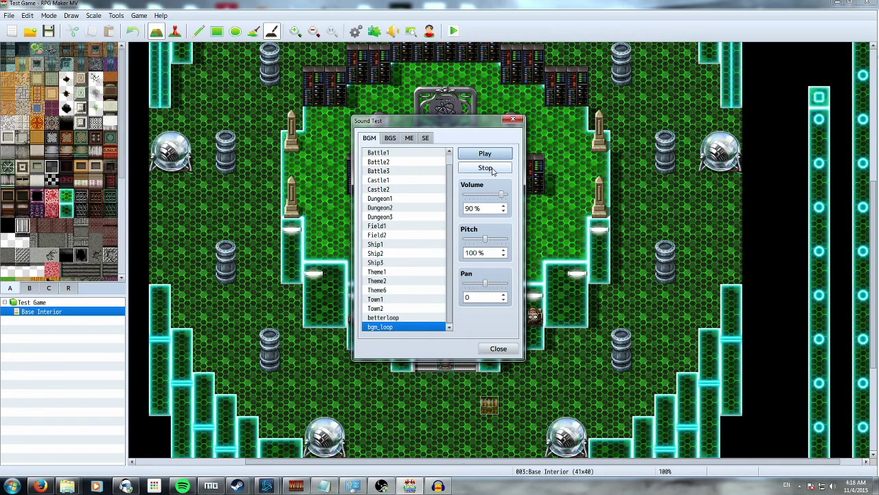
click(492, 169)
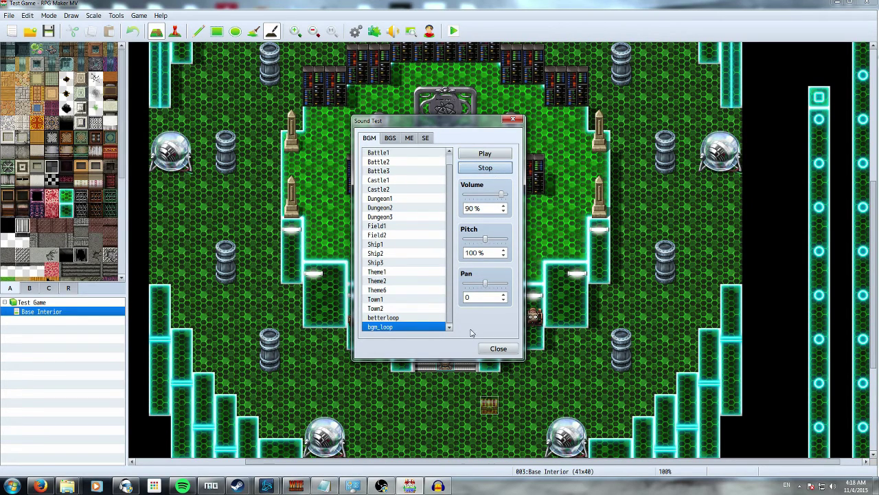